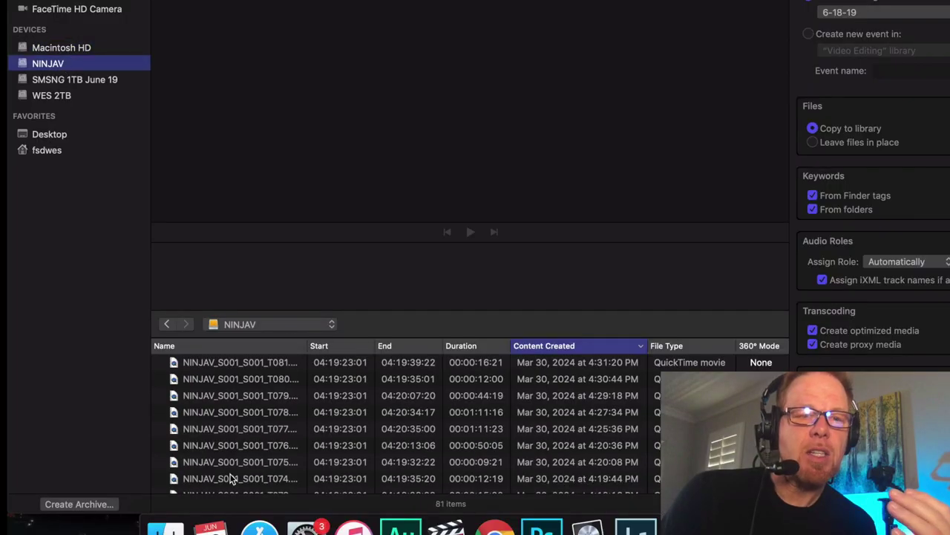
- Preview NINJAV clips T078, T077, T075 and T073, then return to the test clog project
left_click(222, 409)
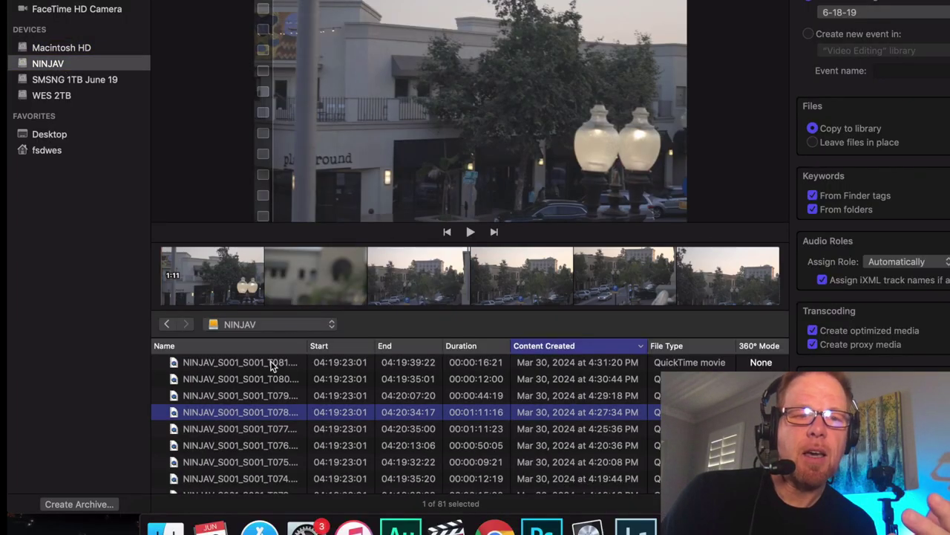
left_click(226, 433)
left_click(224, 458)
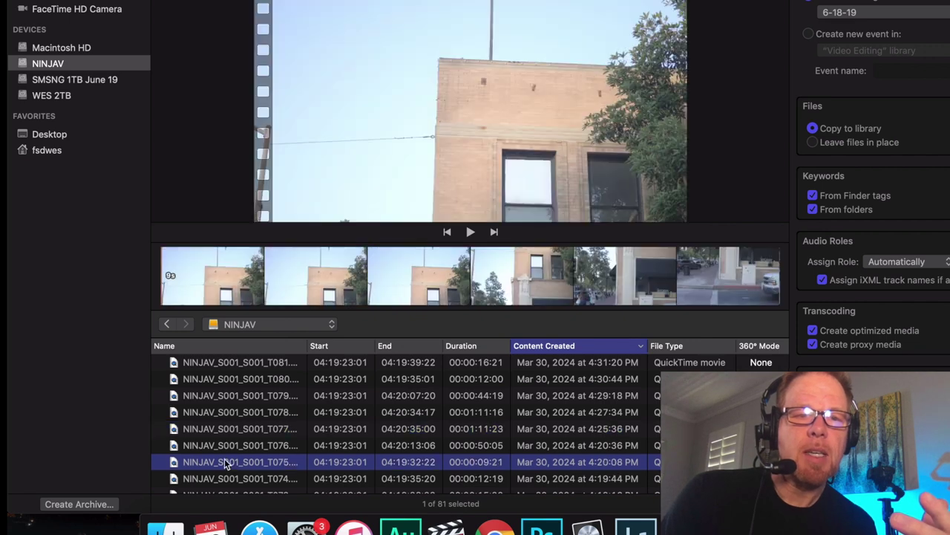
scroll(224, 458, "down", 3)
left_click(226, 441)
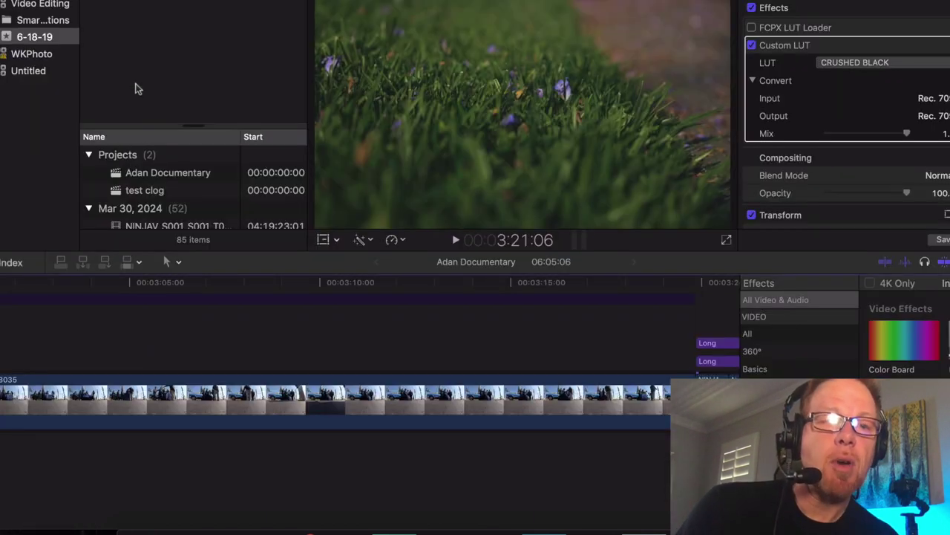
left_click(143, 192)
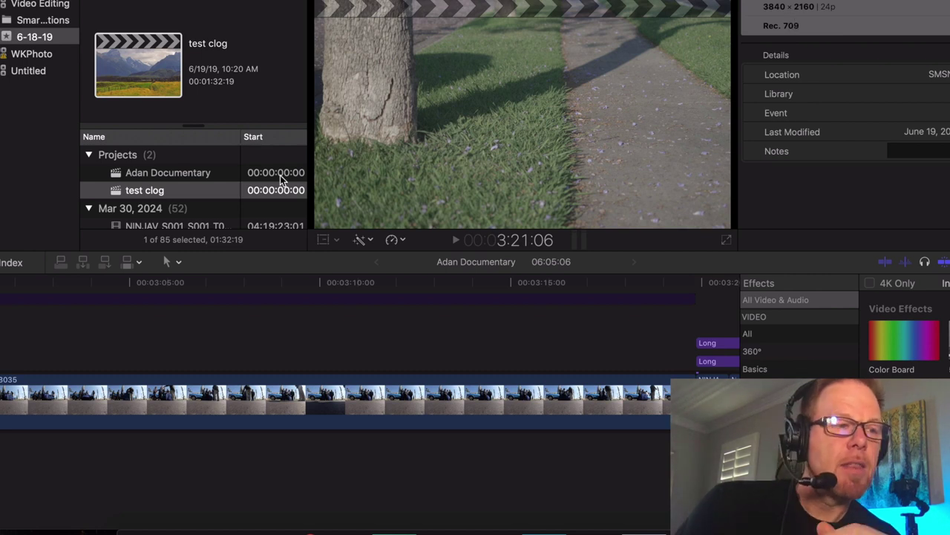
- Open test clog in the timeline, skim its footage, and select the top Long adjustment layer
left_click(136, 297)
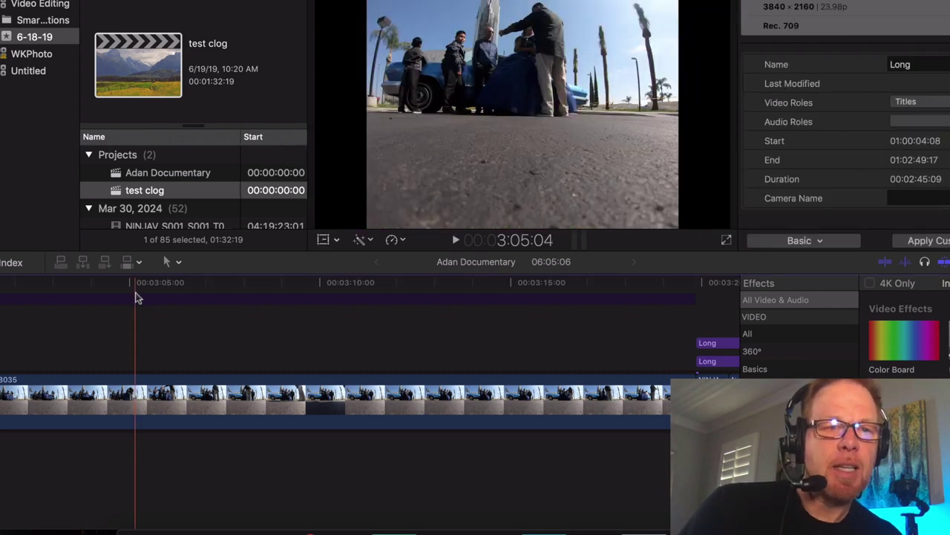
double_click(116, 194)
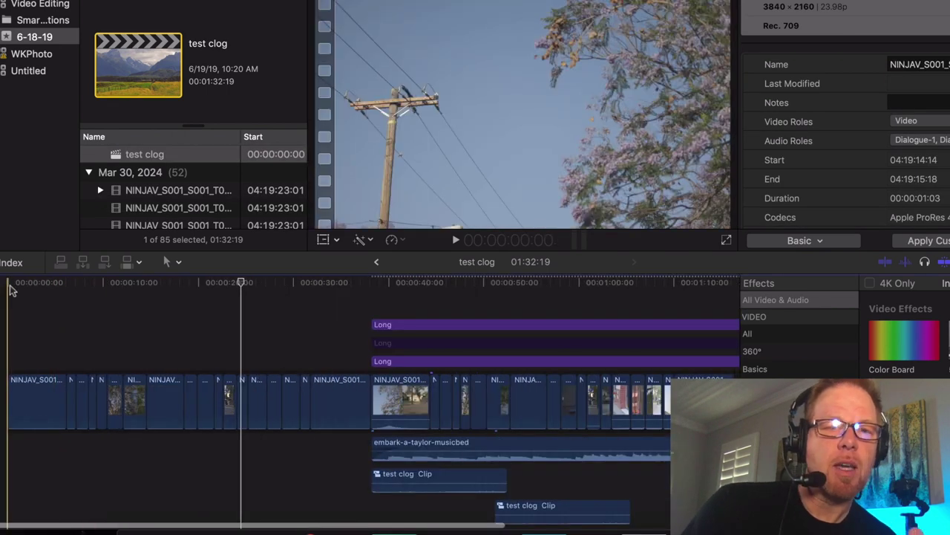
left_click(11, 290)
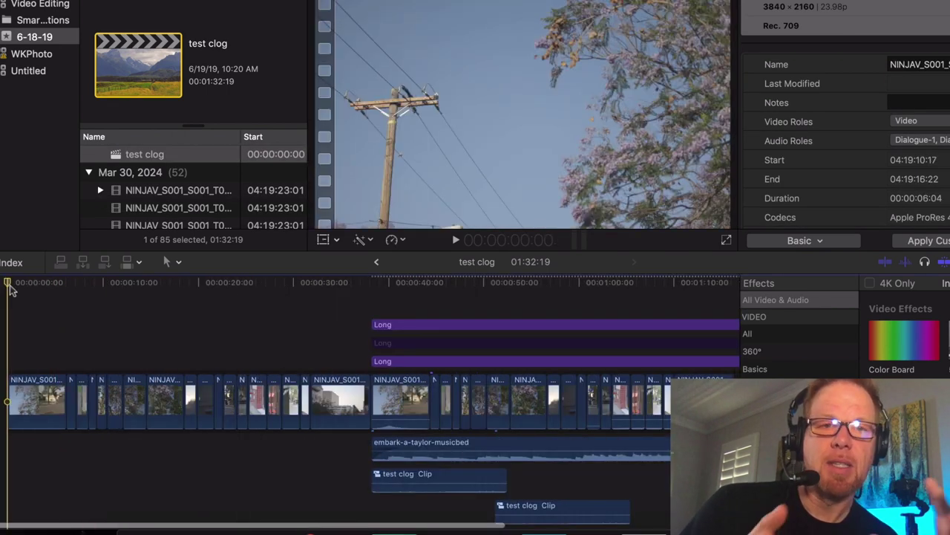
left_click_drag(11, 288, 360, 319)
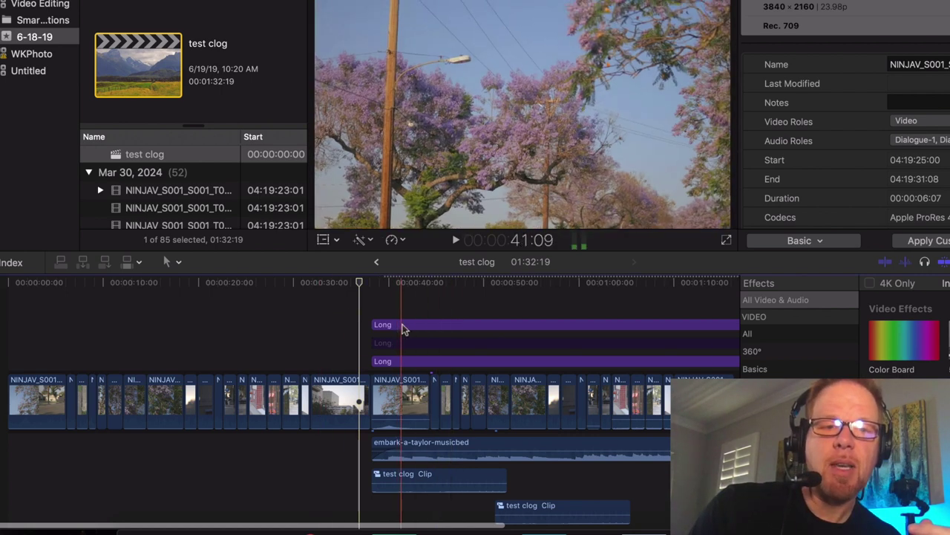
left_click(403, 327)
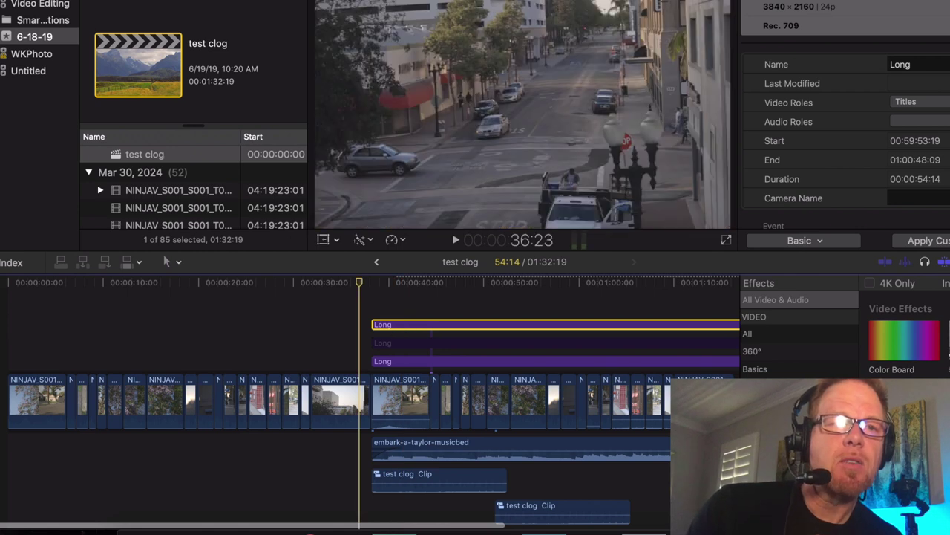
- Show the Titles and Generators browser with widened categories, and toggle the lower Long layer on and off
key("alt+super+1")
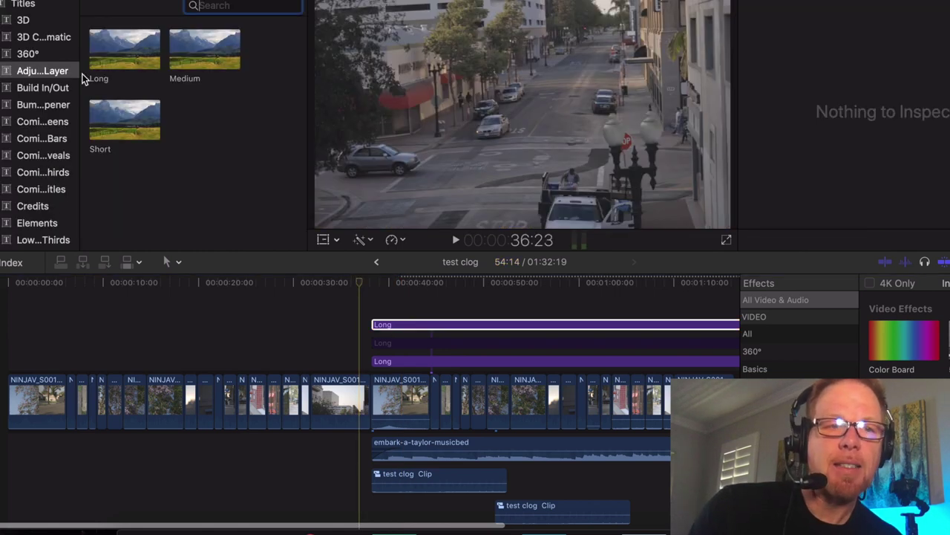
left_click_drag(78, 70, 163, 71)
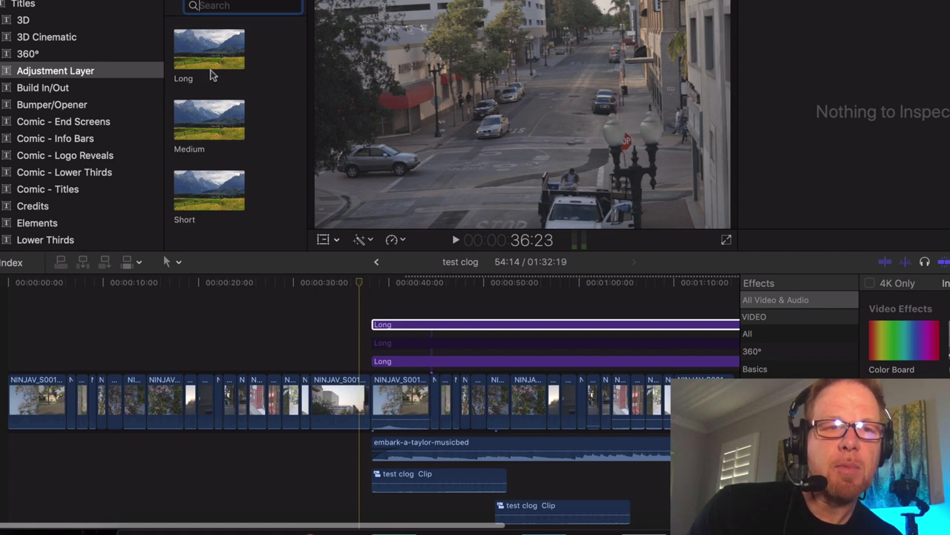
left_click(383, 330)
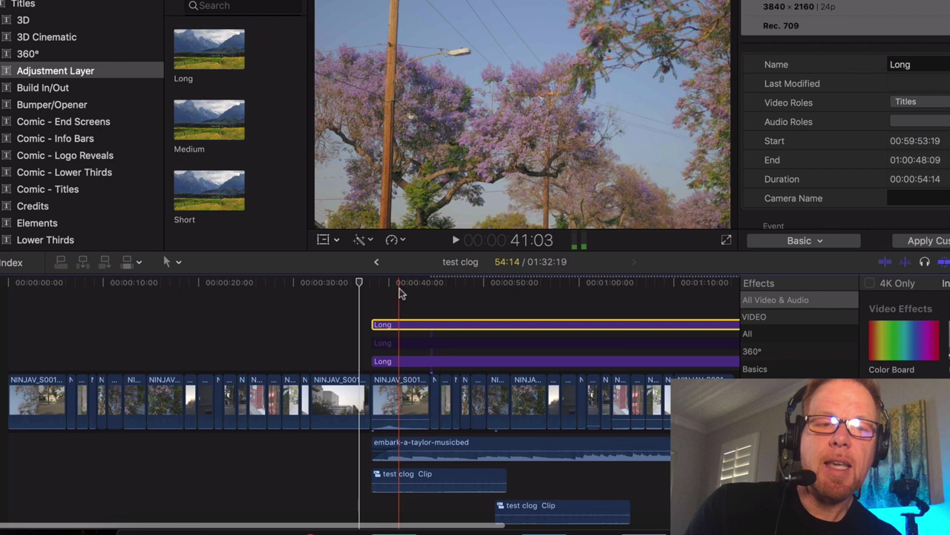
left_click(400, 362)
key("v")
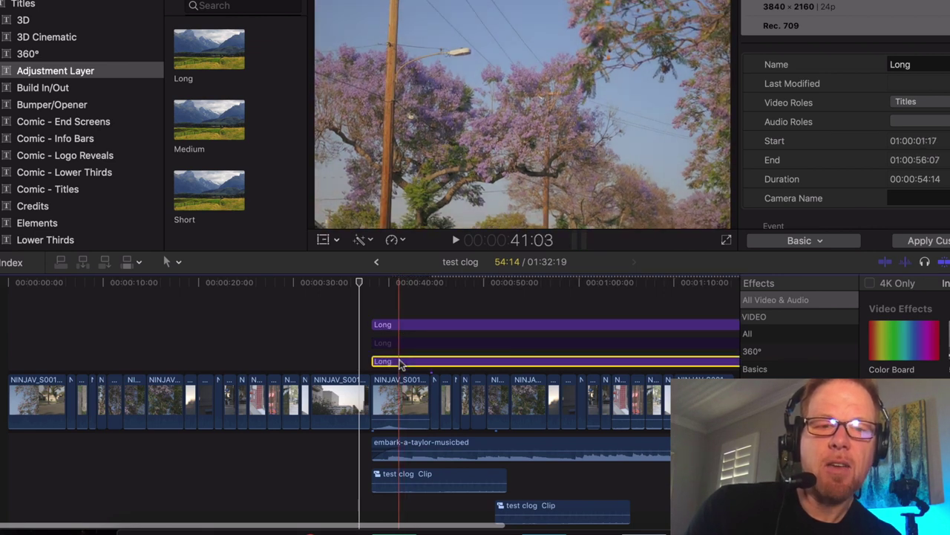
key("v")
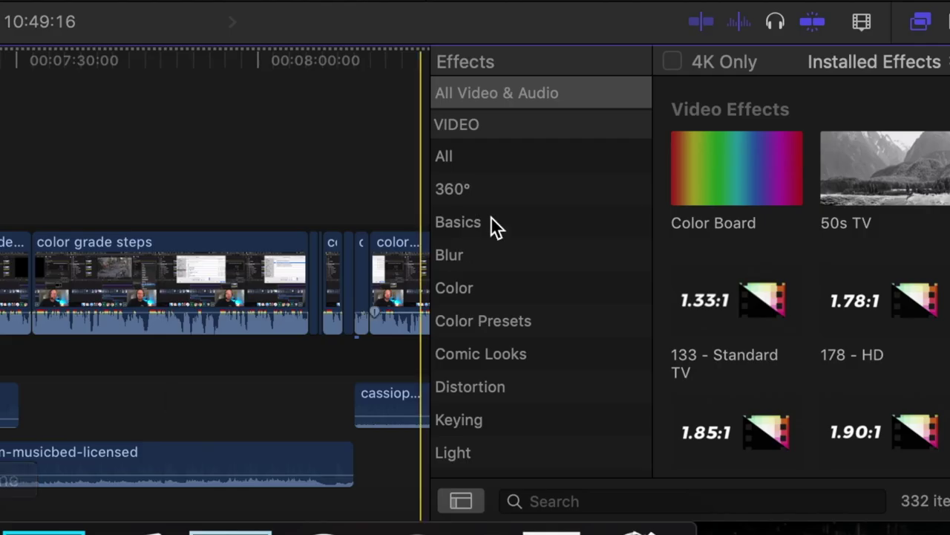
- Search the Effects browser for LUT and select the Custom LUT effect
left_click(539, 501)
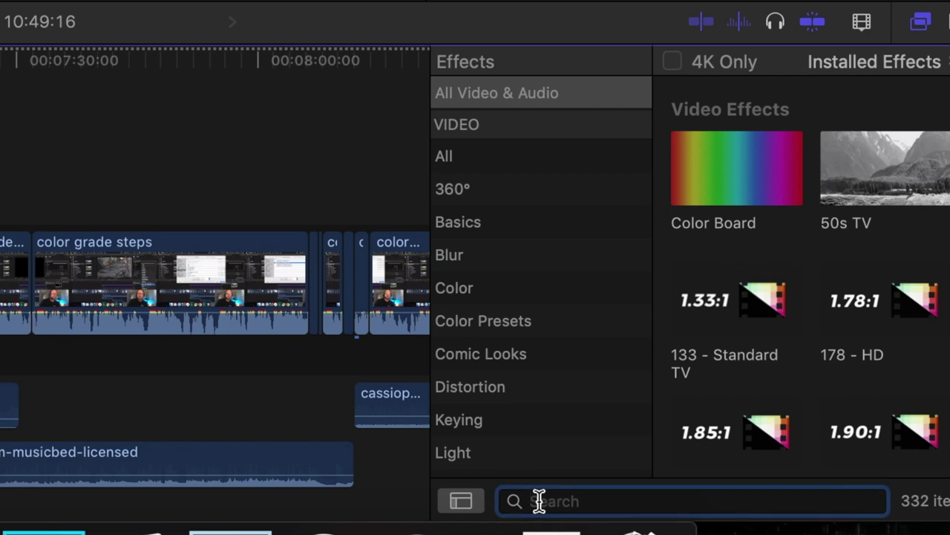
type("LUT")
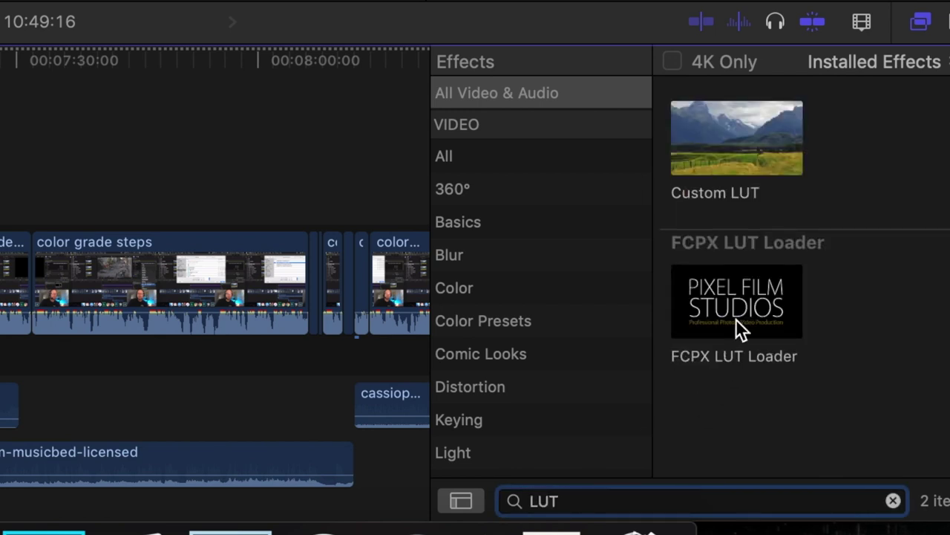
left_click(712, 117)
left_click(711, 138)
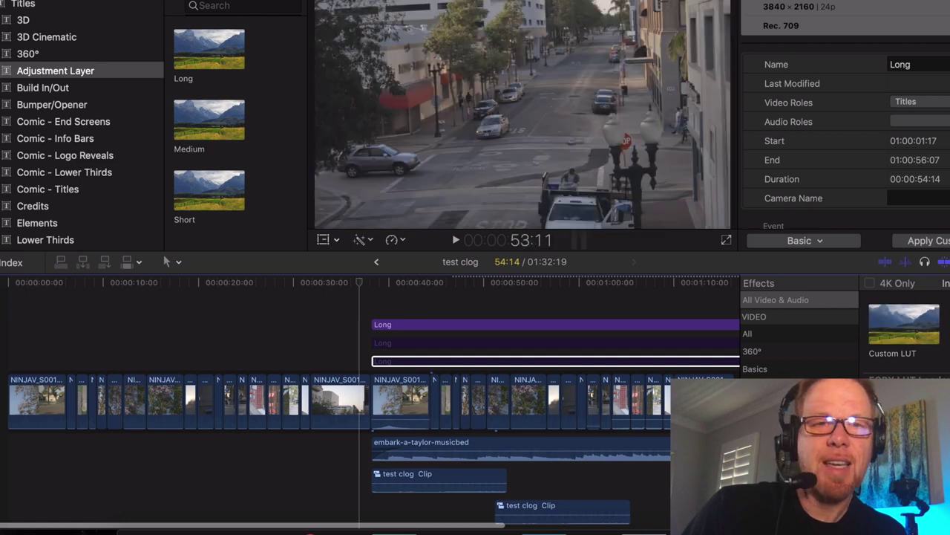
left_click(915, 334)
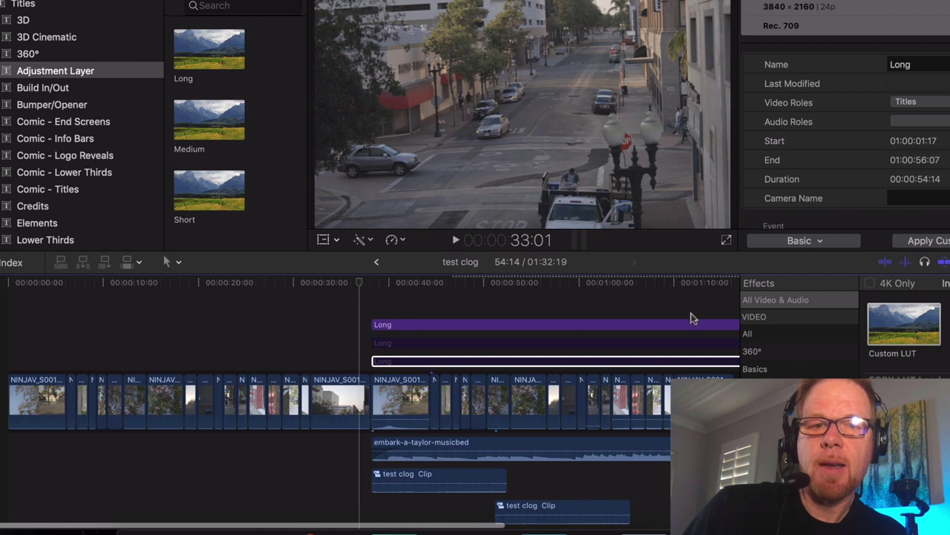
- Delete Custom LUT from the Long adjustment layer and browse the LUT Loader's external LUTs
left_click(588, 361)
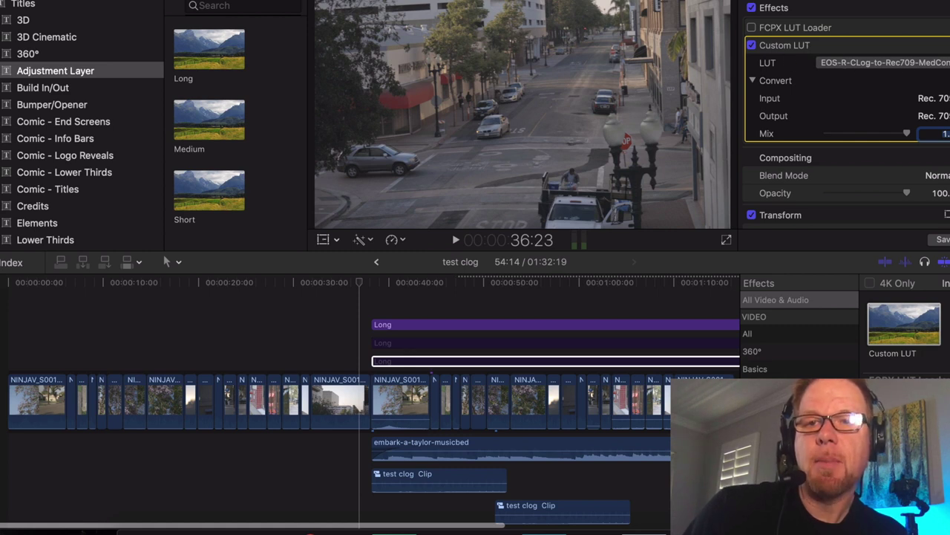
left_click(752, 45)
key("Delete")
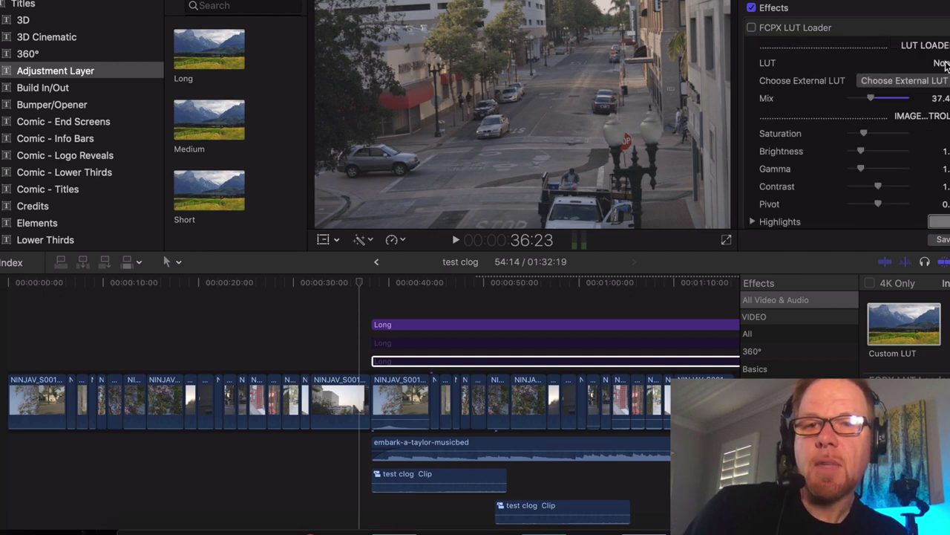
left_click(937, 62)
- Load EOS-R-CLog-to-Rec709-MedContrast.cube into the FCPX LUT Loader
left_click(927, 82)
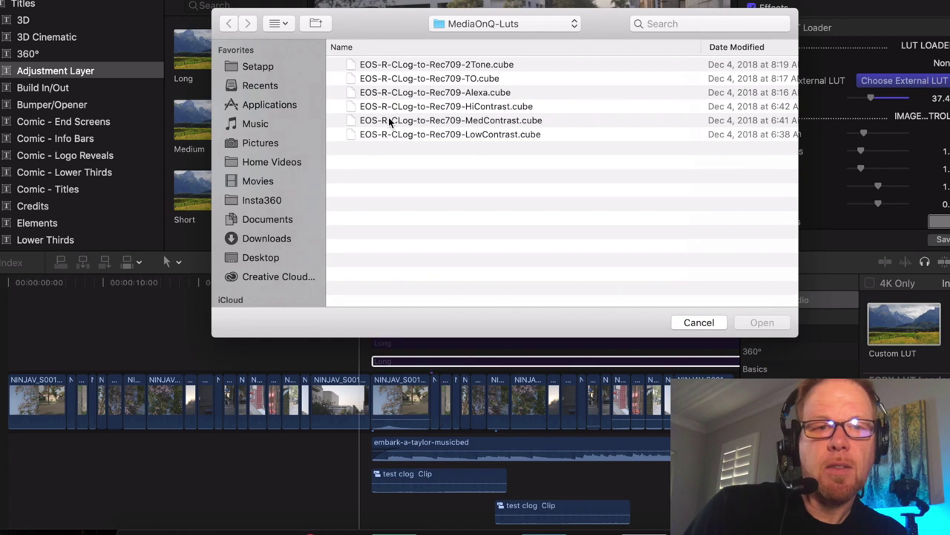
left_click(420, 120)
left_click(759, 322)
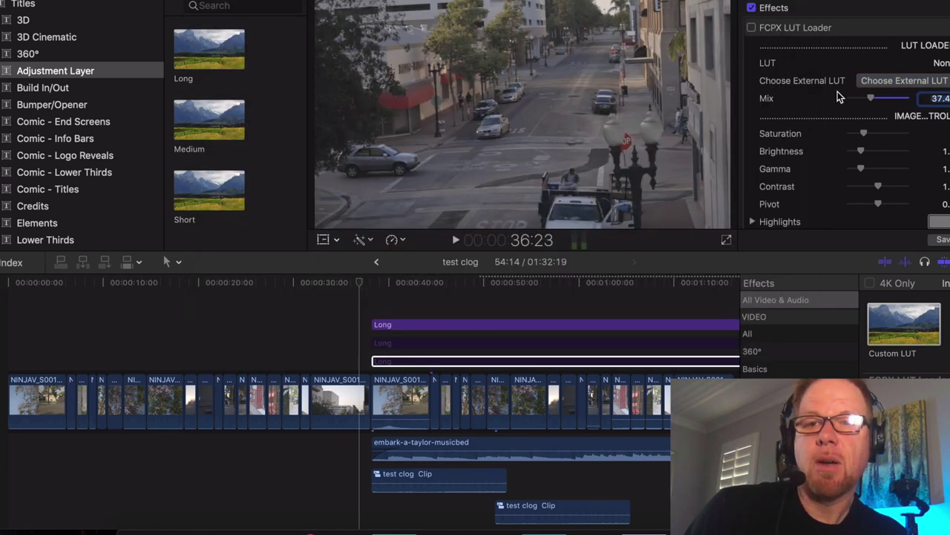
- Disable the FCPX LUT Loader and reveal the Custom LUT settings beneath it
left_click(751, 28)
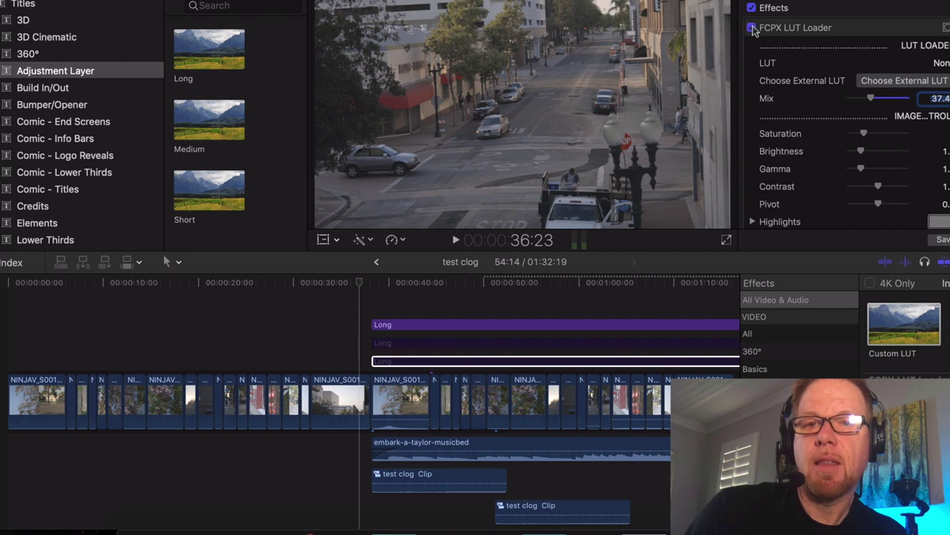
left_click(752, 28)
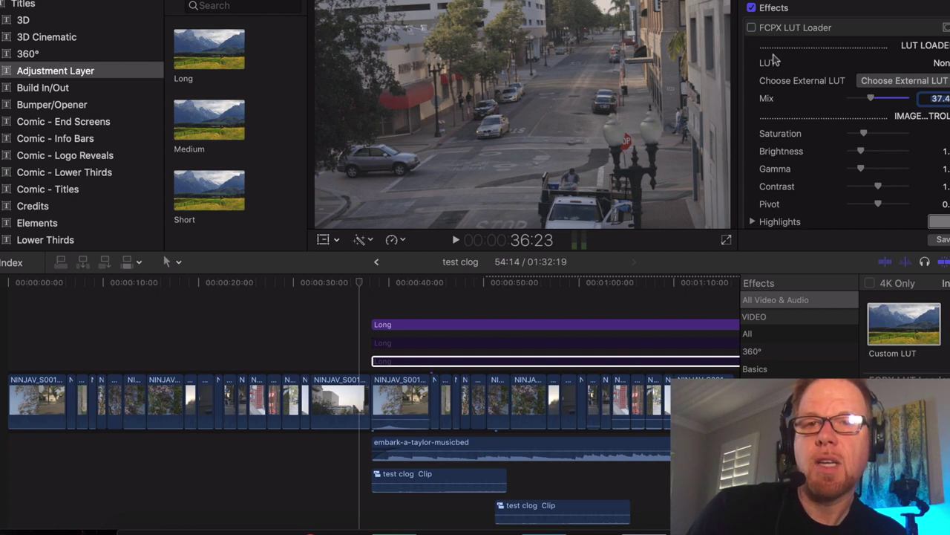
left_click(831, 28)
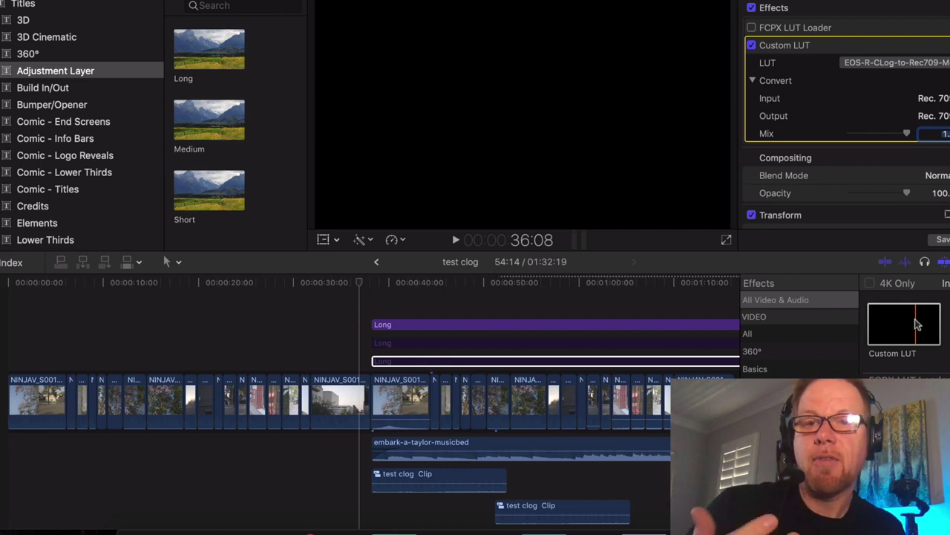
left_click(869, 64)
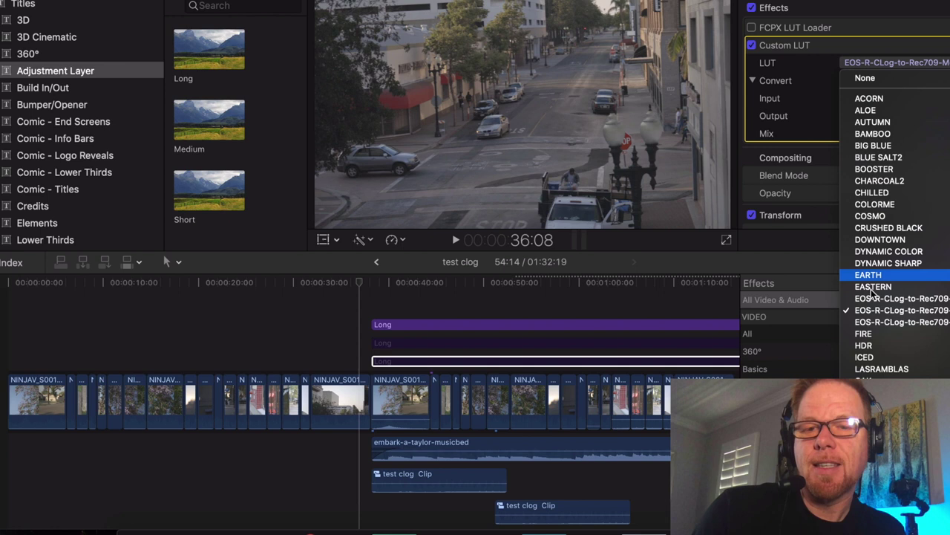
left_click(883, 460)
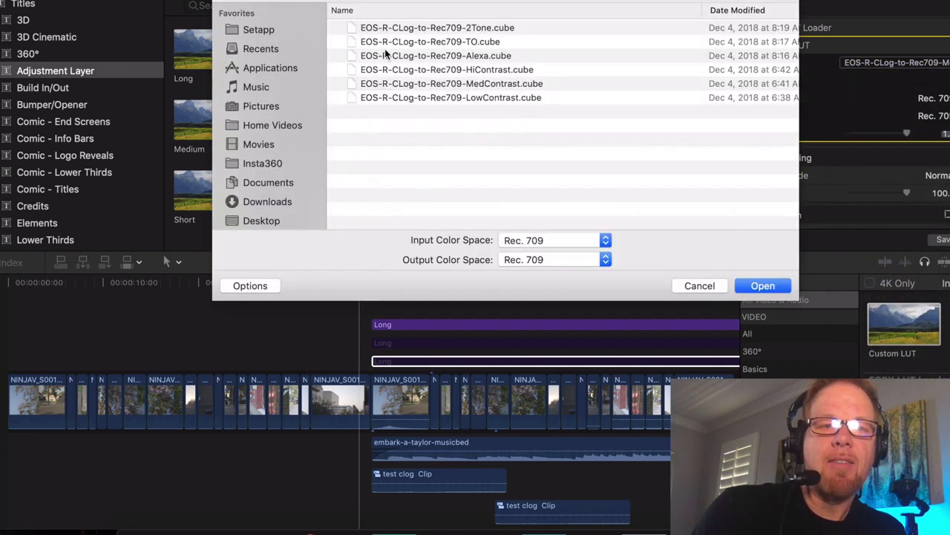
left_click(252, 145)
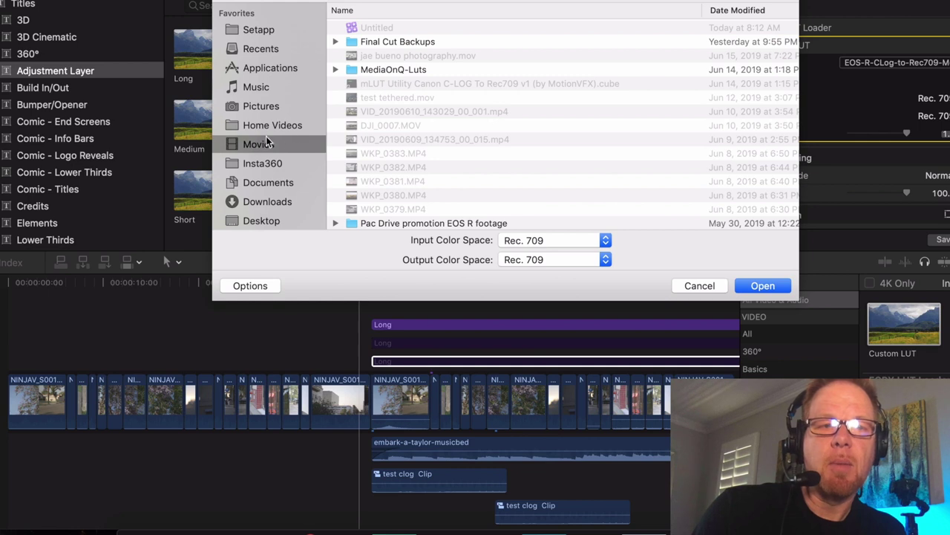
scroll(377, 146, "down", 10)
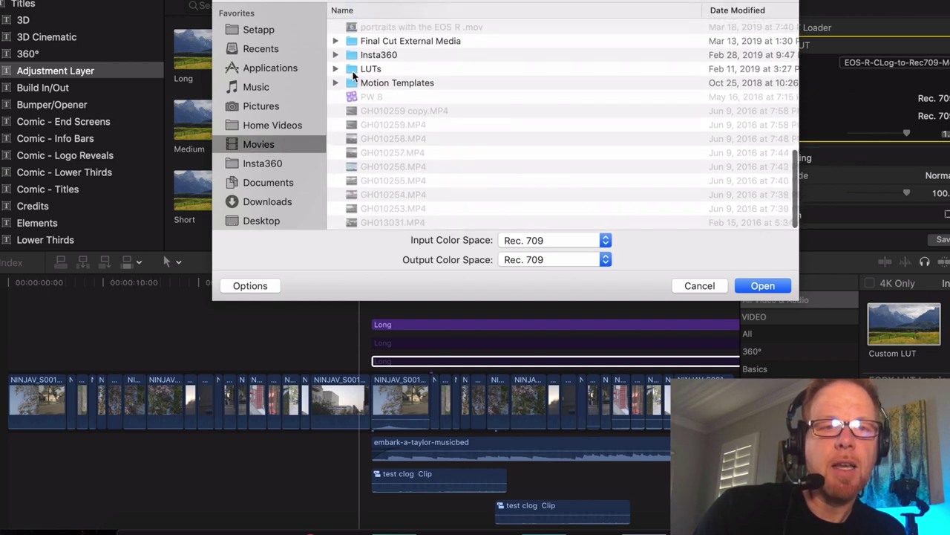
double_click(355, 69)
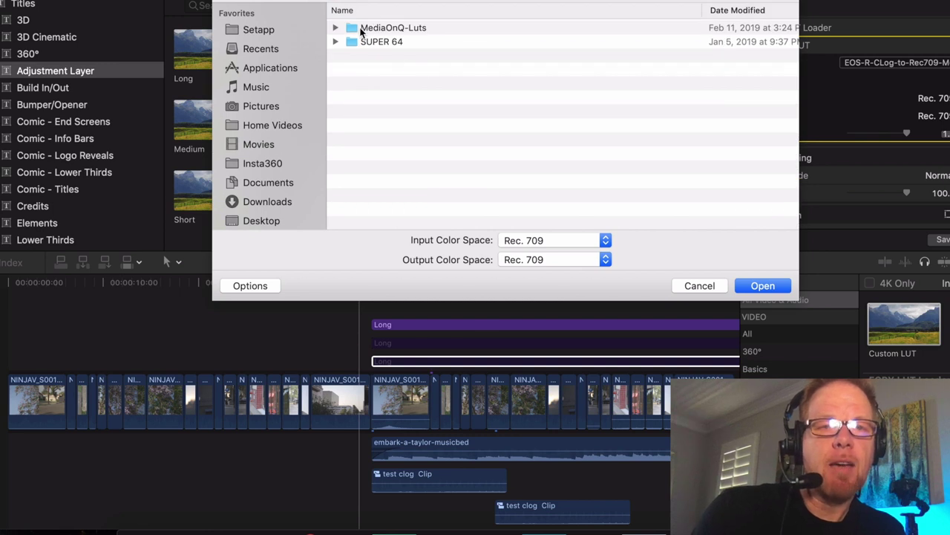
double_click(362, 30)
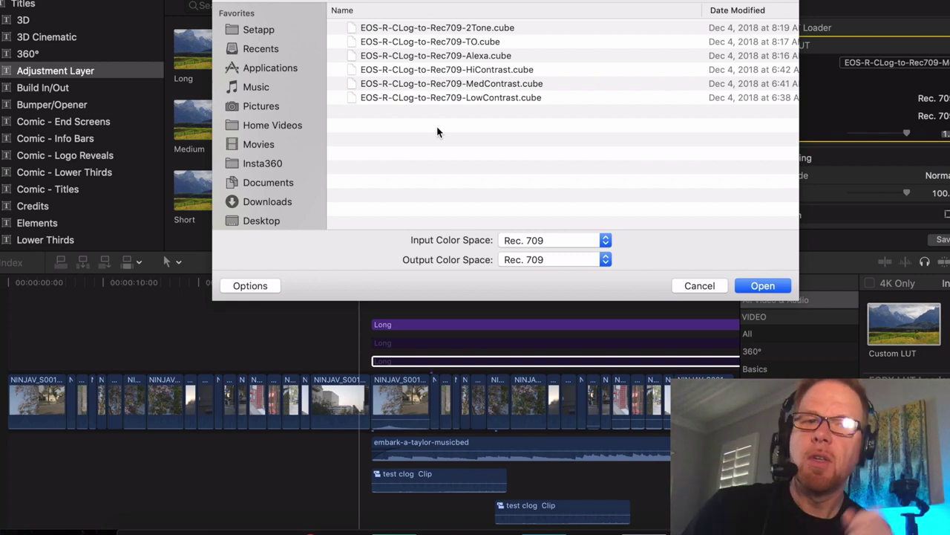
left_click(420, 58)
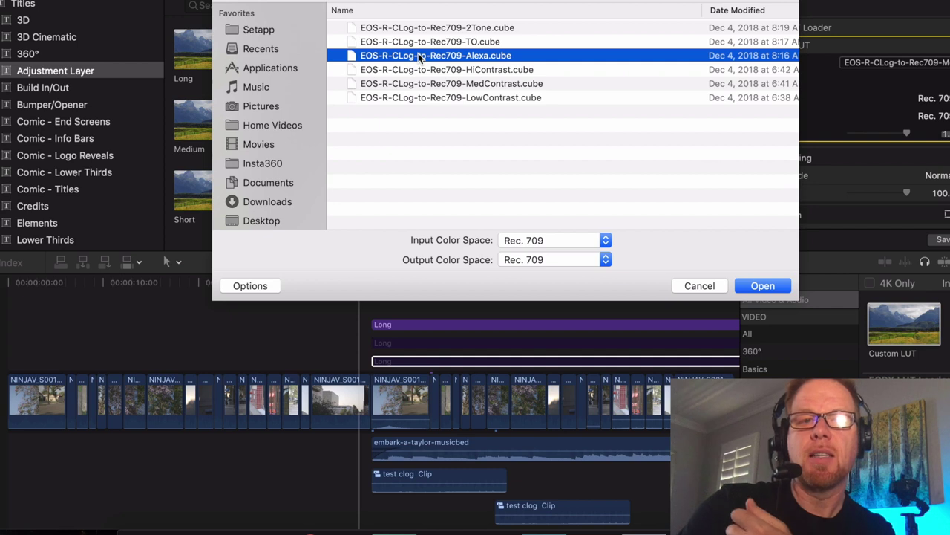
left_click(460, 4)
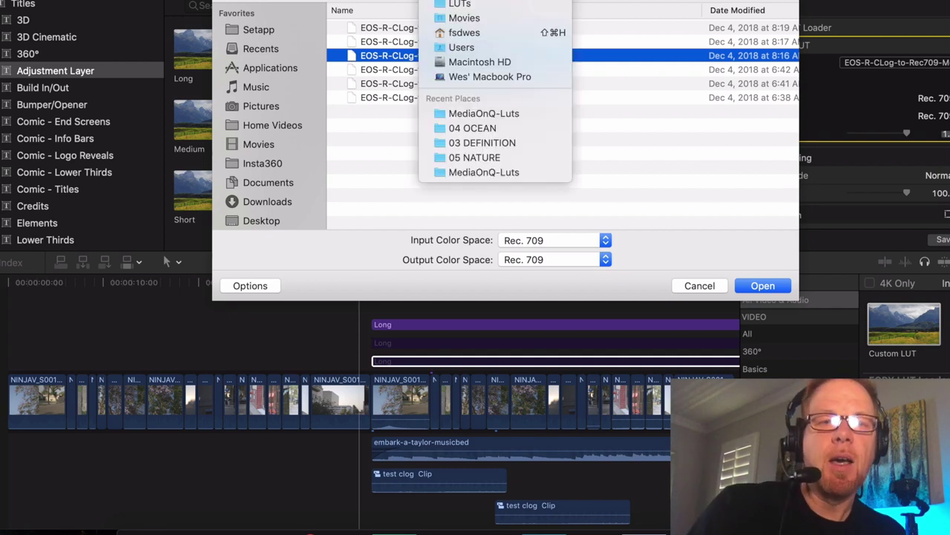
left_click(462, 5)
double_click(361, 41)
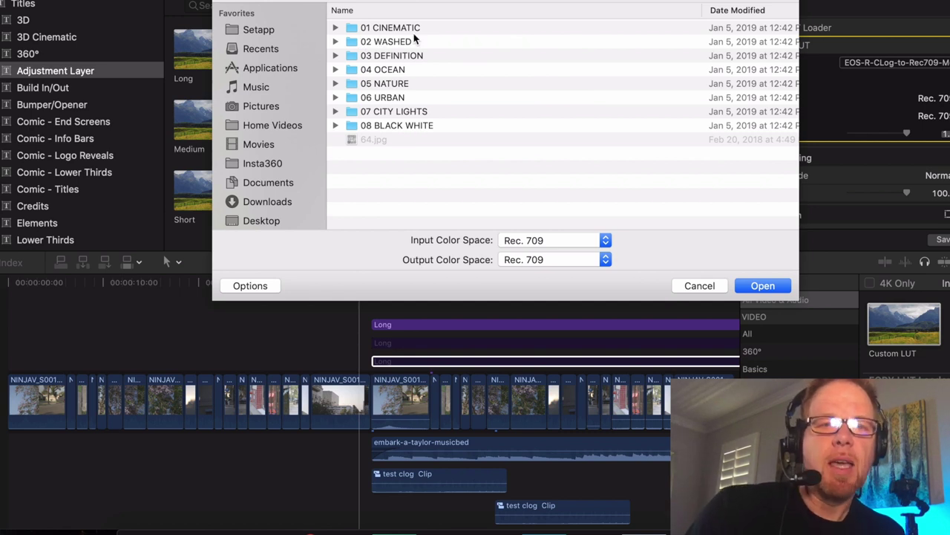
left_click(352, 28)
double_click(351, 28)
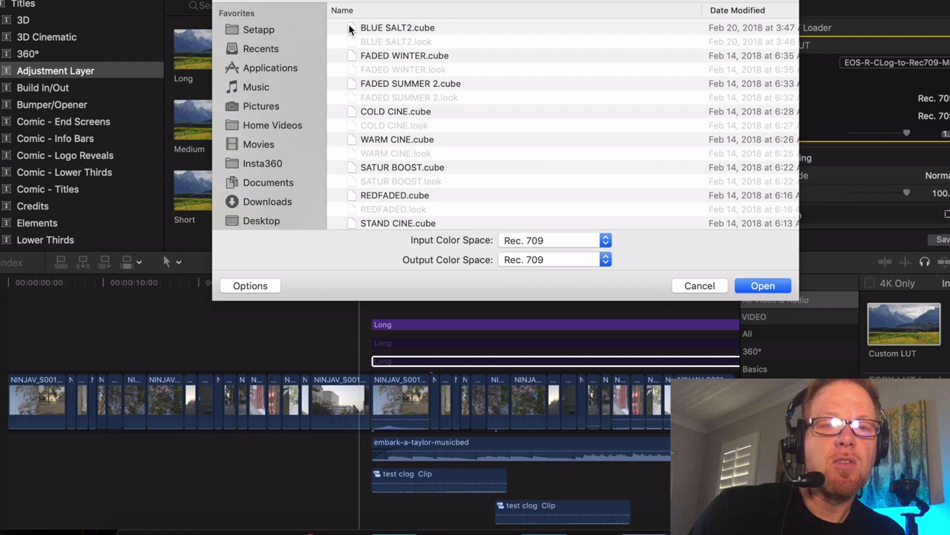
scroll(381, 146, "down", 2)
scroll(379, 145, "up", 2)
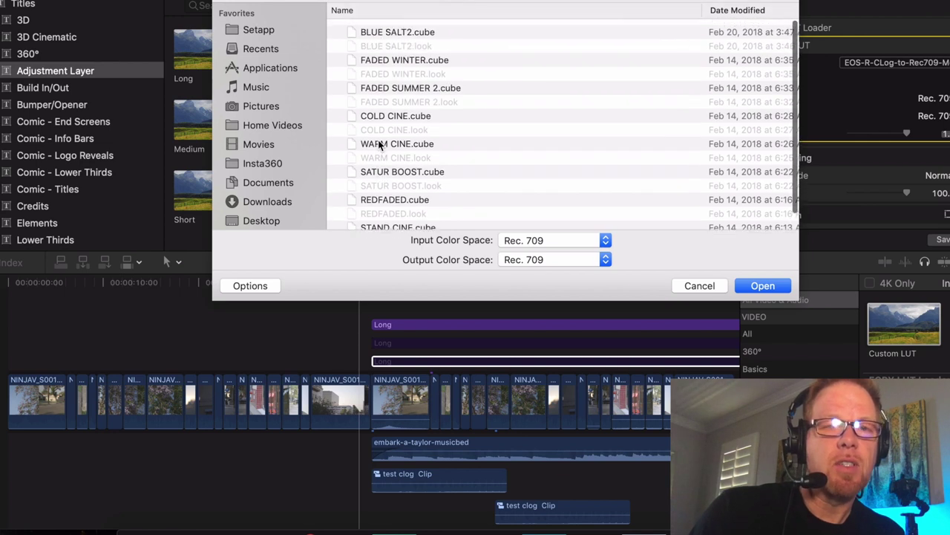
left_click(700, 285)
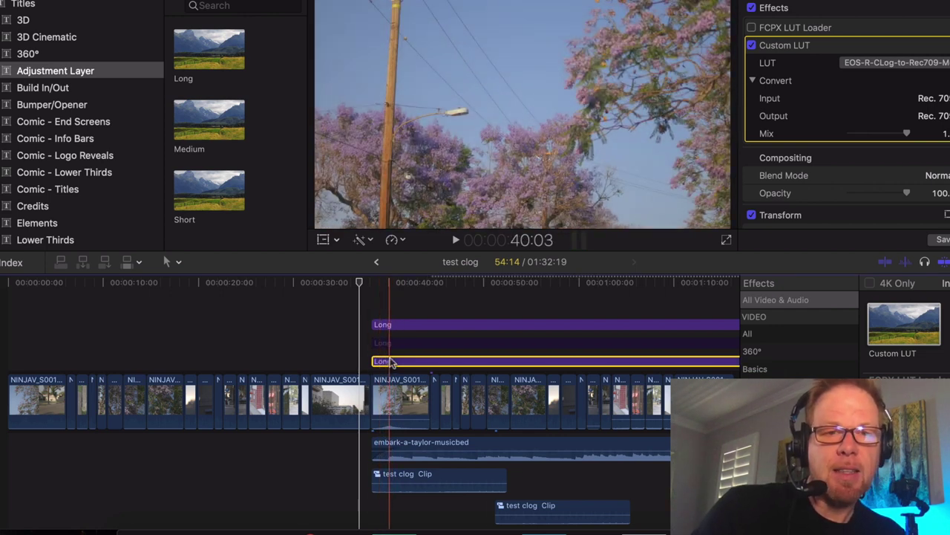
- Disable the top Long adjustment layer and park the playhead at 40:13
left_click(397, 325)
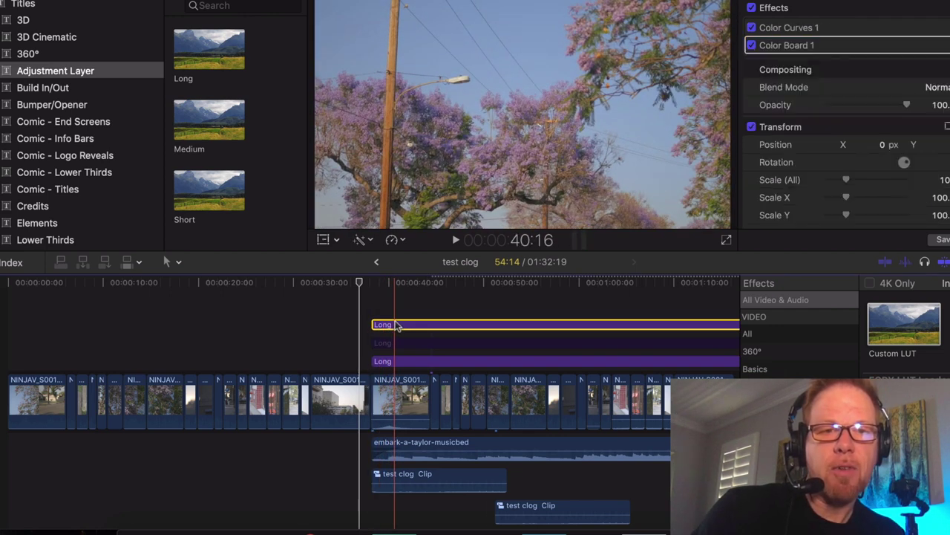
key("v")
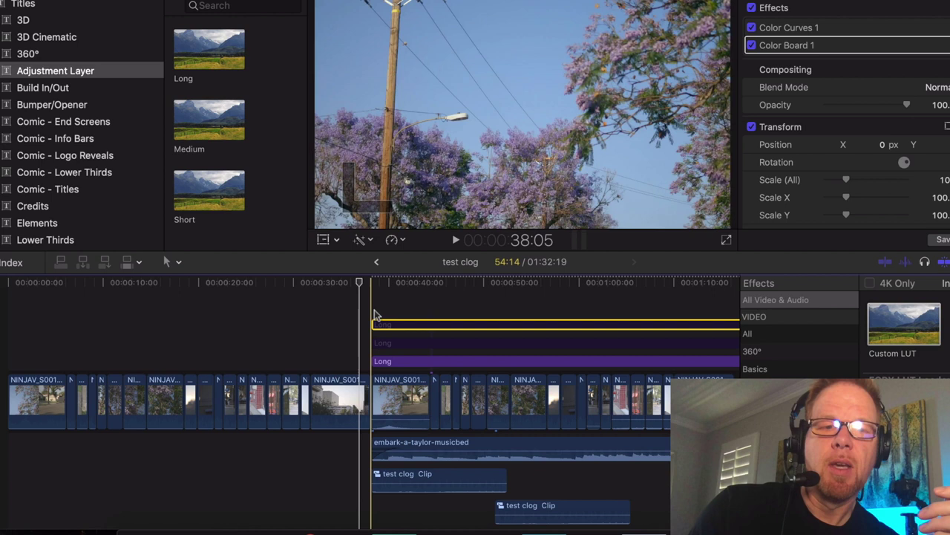
left_click(394, 283)
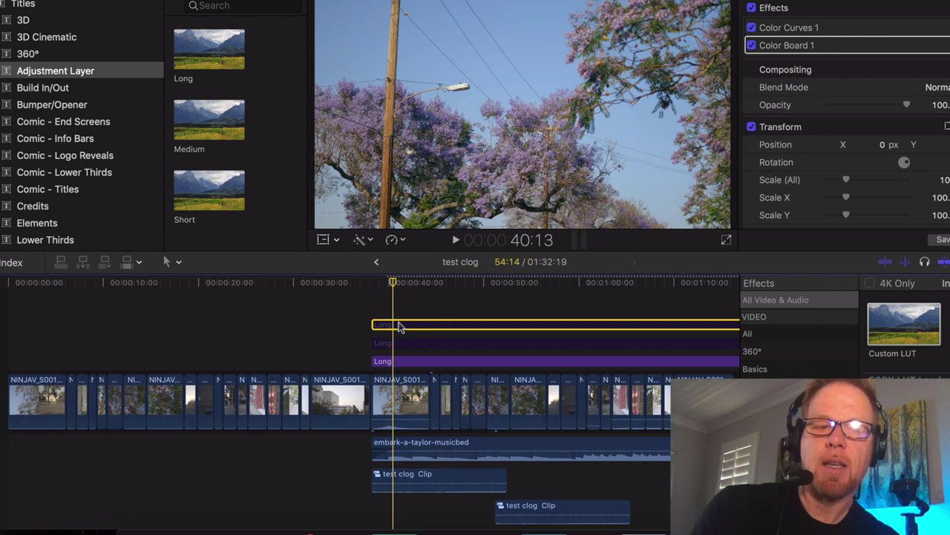
- Keep the middle Long layer's Custom LUT on EASTERN and set its Mix to about 0.2
left_click(399, 342)
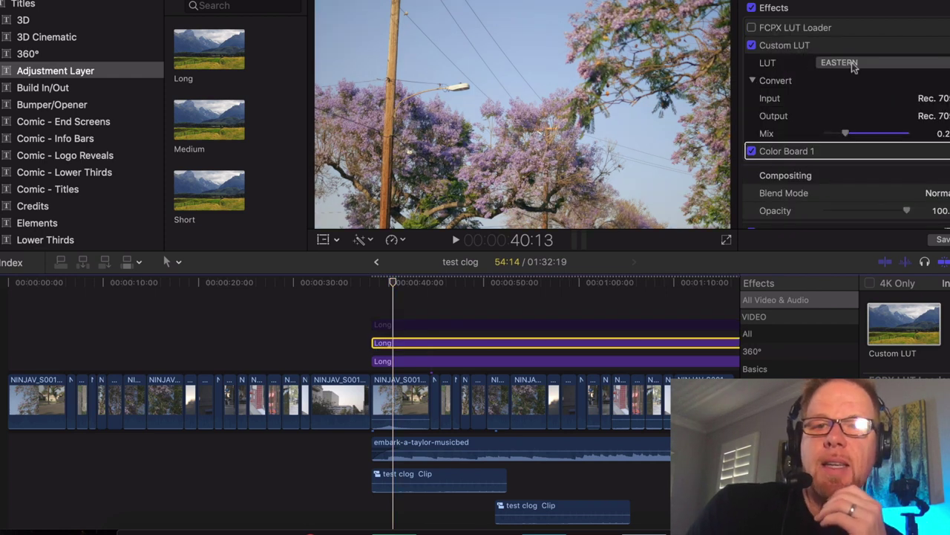
left_click(852, 64)
left_click(852, 66)
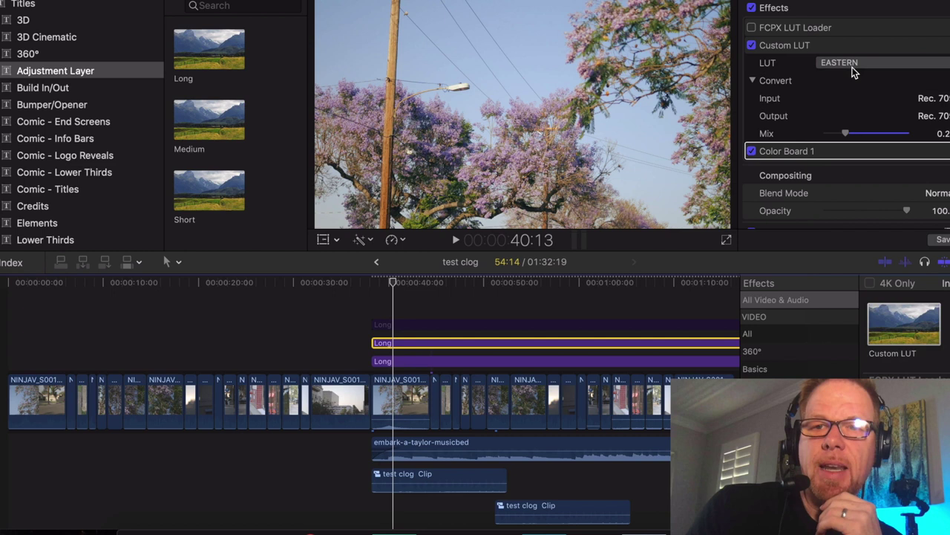
left_click_drag(851, 138, 830, 146)
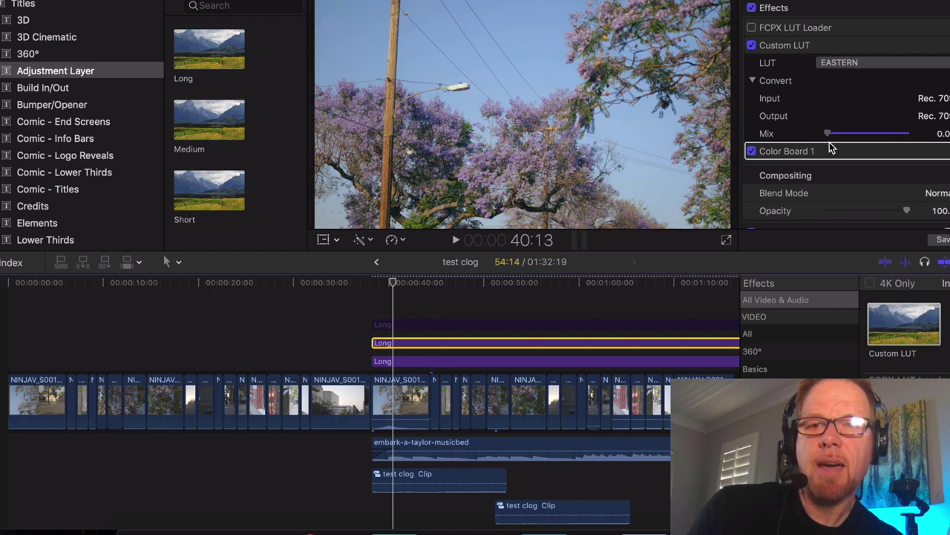
left_click_drag(829, 148, 846, 148)
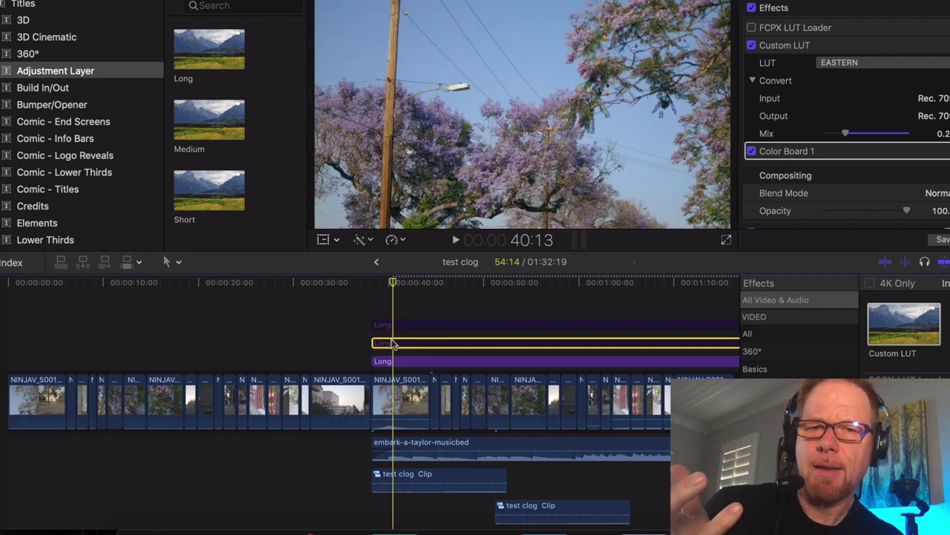
- Re-enable the middle adjustment layer, scrub the graded timeline, and return to the start
key("v")
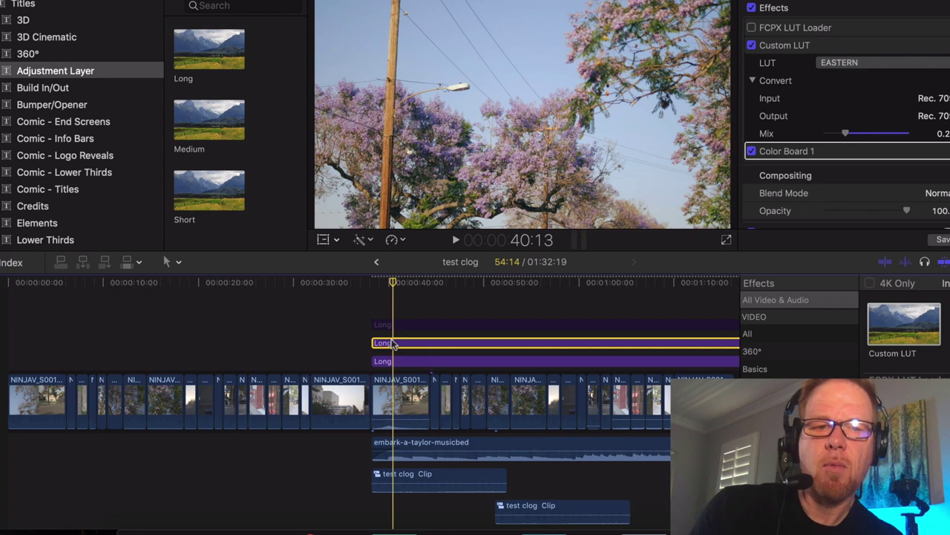
left_click_drag(394, 285, 569, 299)
key("Home")
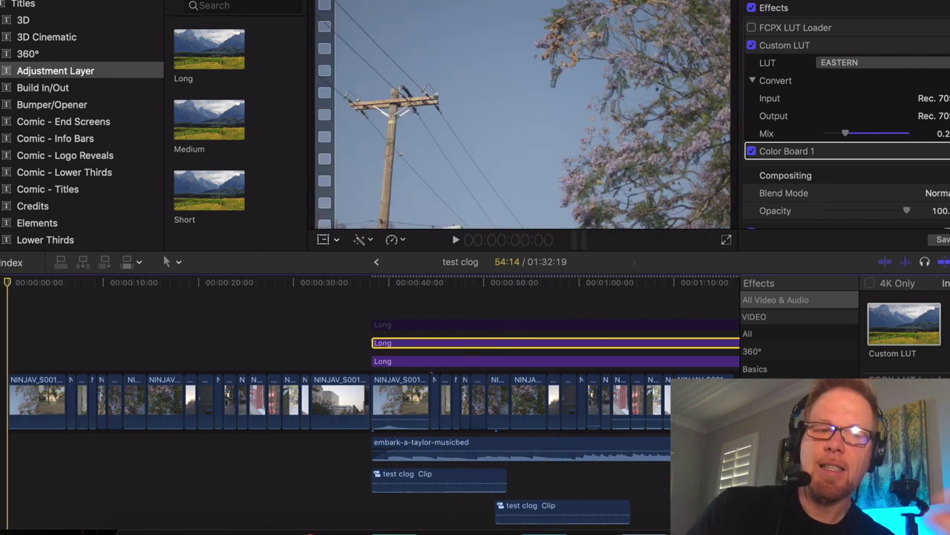